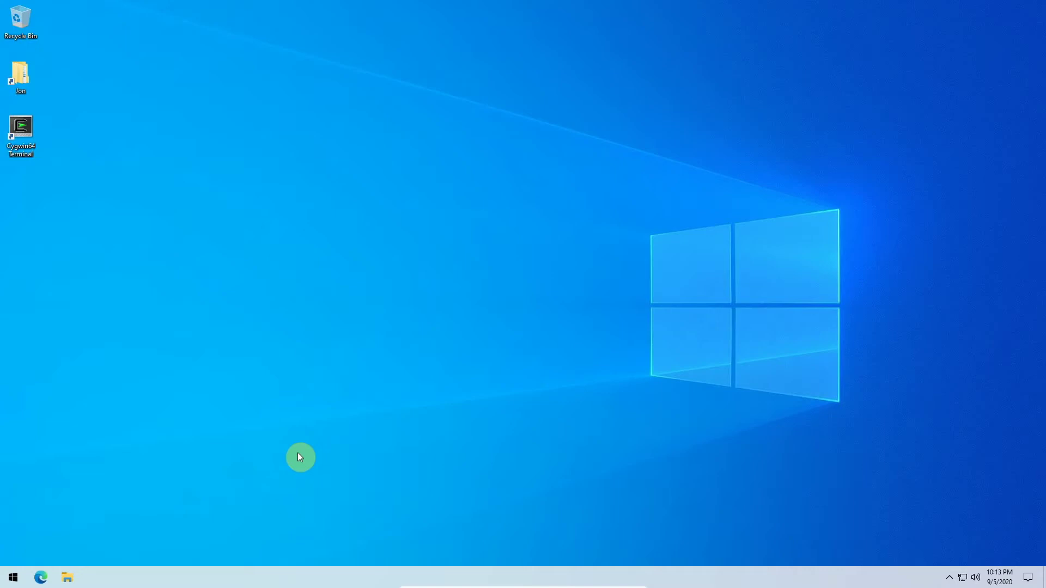
Search Bing for 'visual studio code' in Microsoft Edge
click(40, 578)
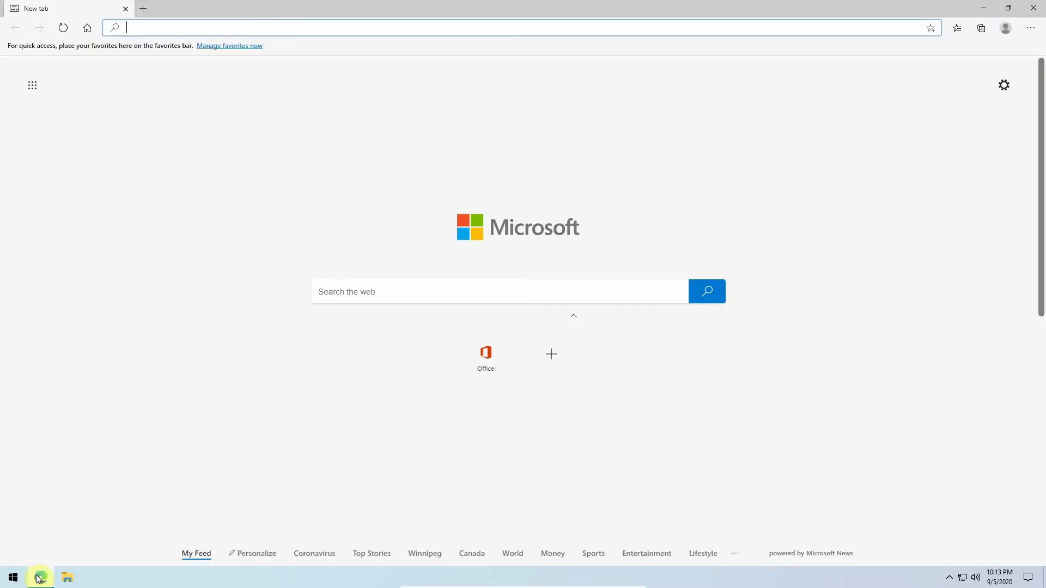
text(vi)
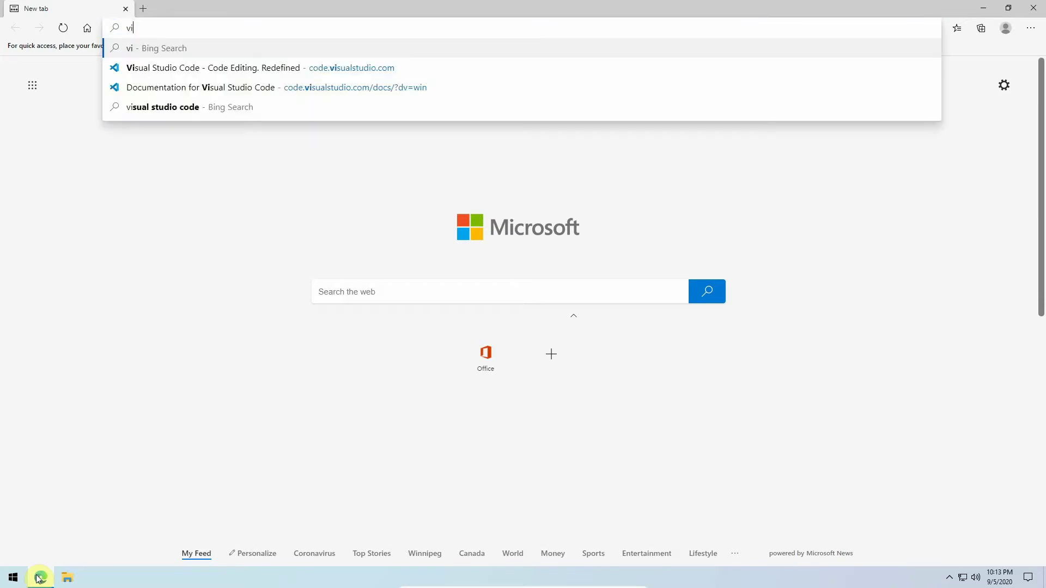
text(sual)
key(Return)
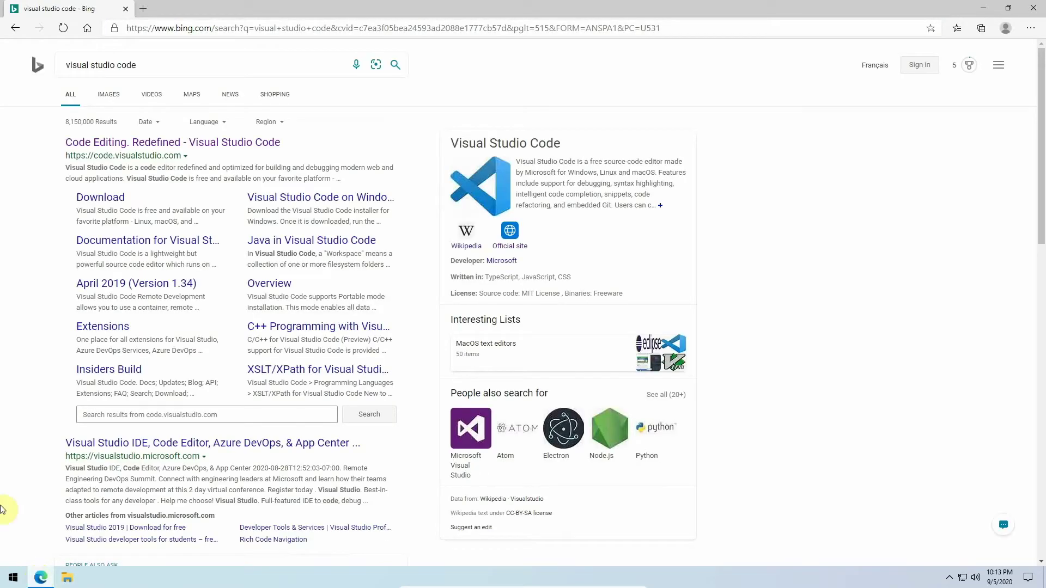
Download the Windows installer from the official code.visualstudio.com site
click(172, 143)
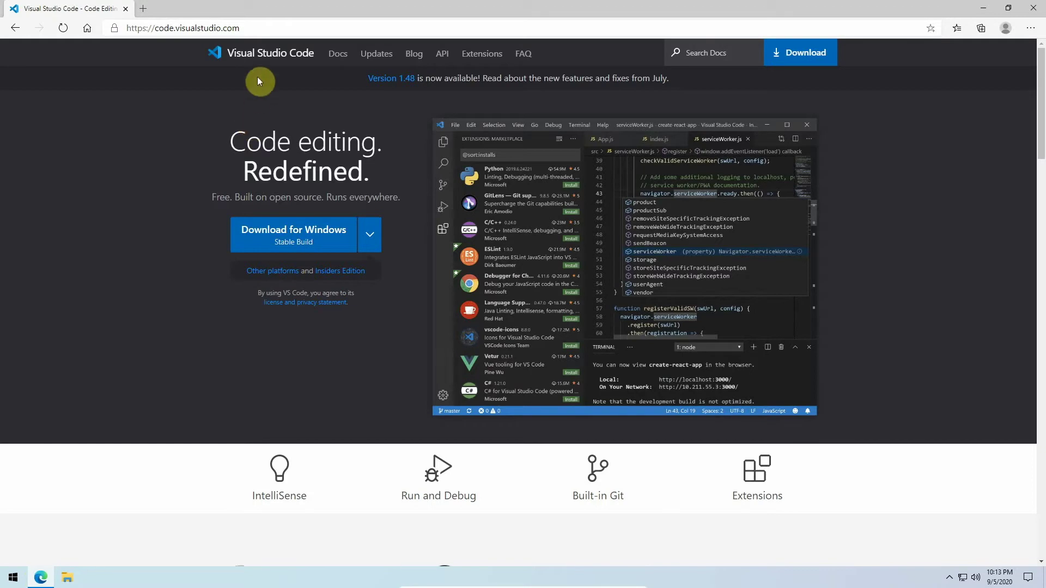
click(302, 238)
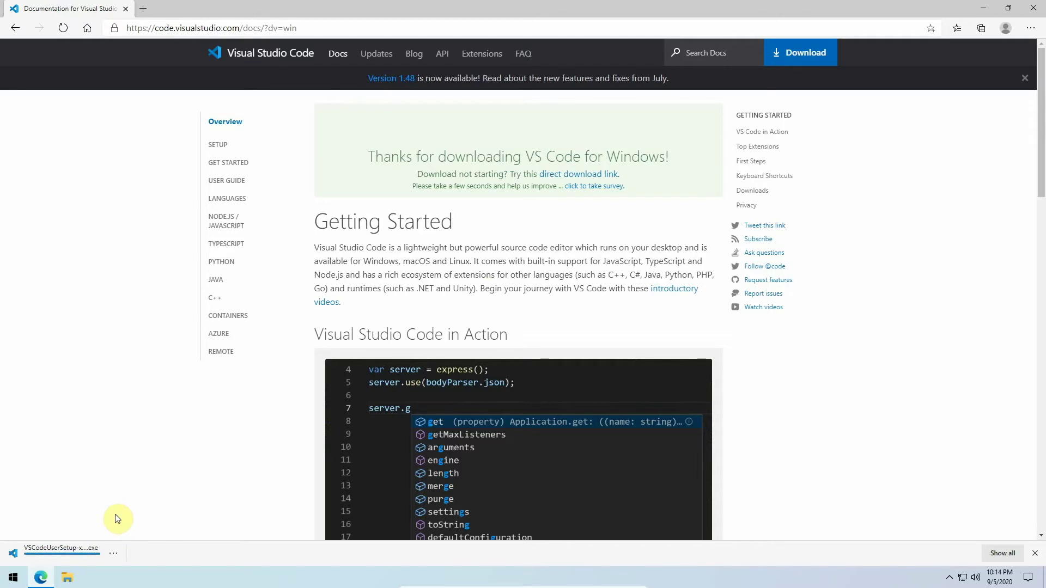
Run the downloaded VSCodeUserSetup installer, accept the license, and keep the default folders
click(38, 557)
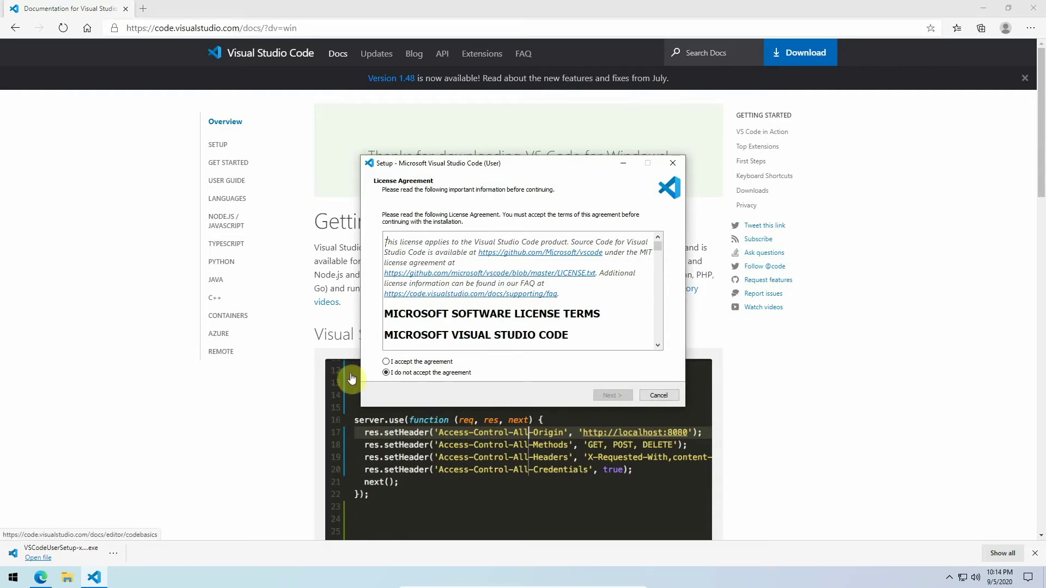
click(386, 362)
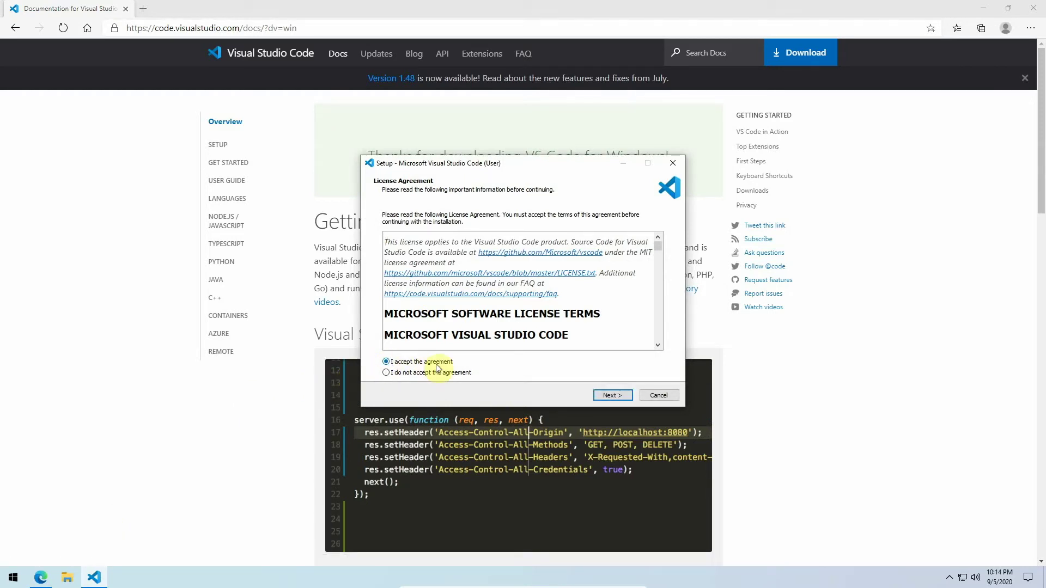
click(614, 395)
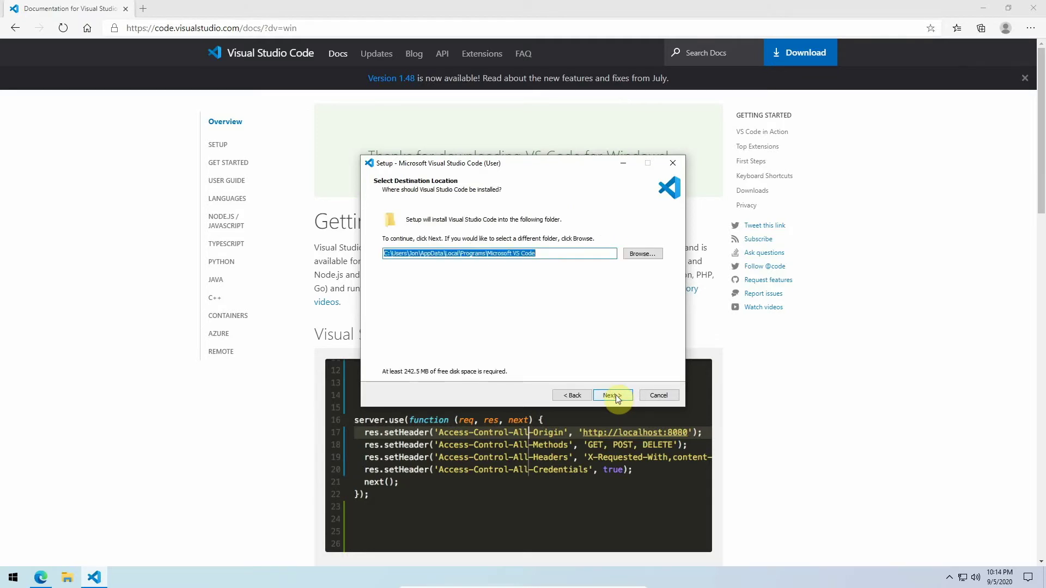
click(613, 396)
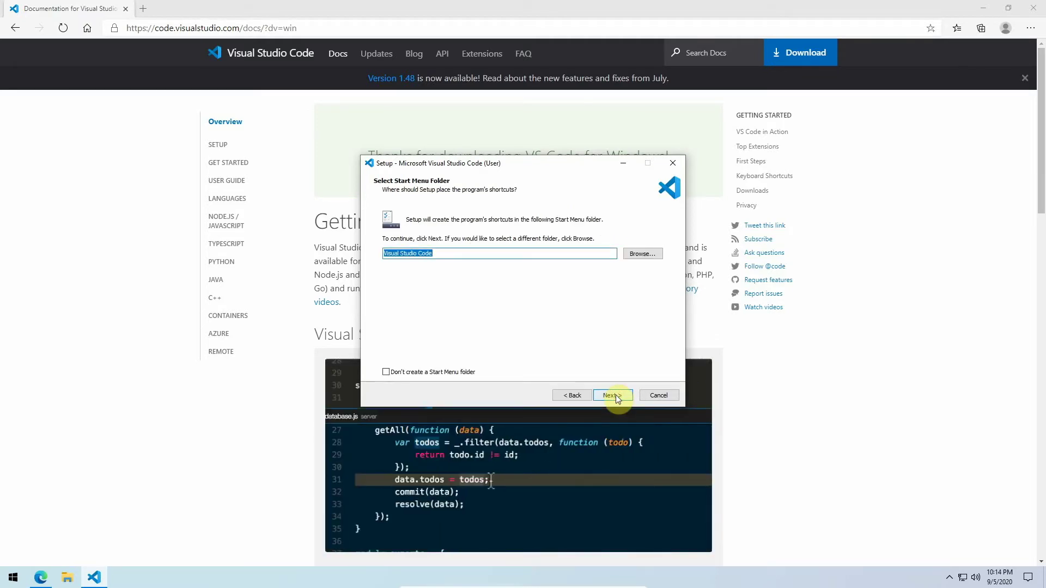
click(615, 395)
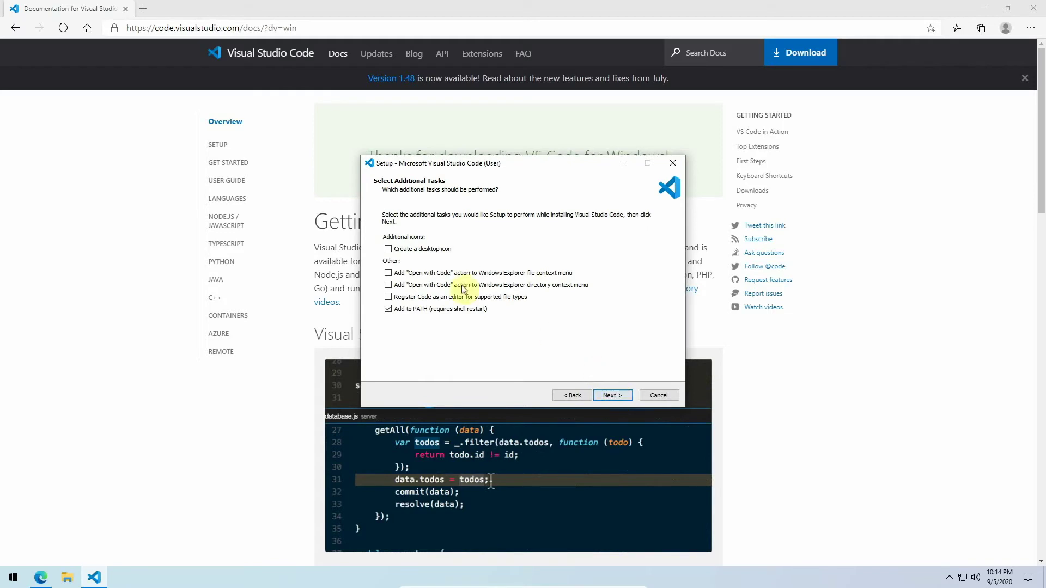
Enable the desktop icon, both 'Open with Code' entries and 'Register Code as an editor'
click(387, 249)
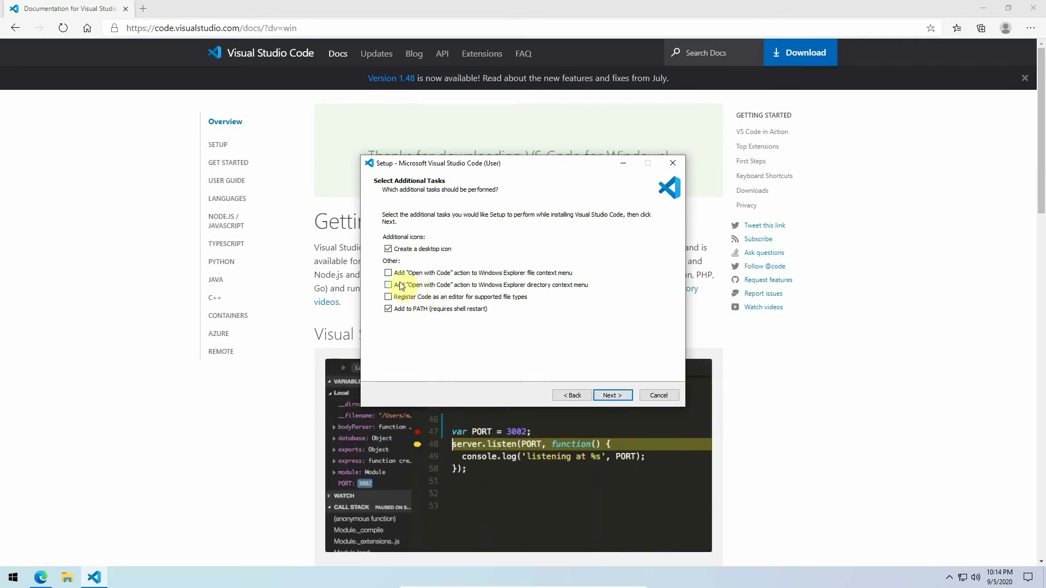
click(388, 273)
click(388, 296)
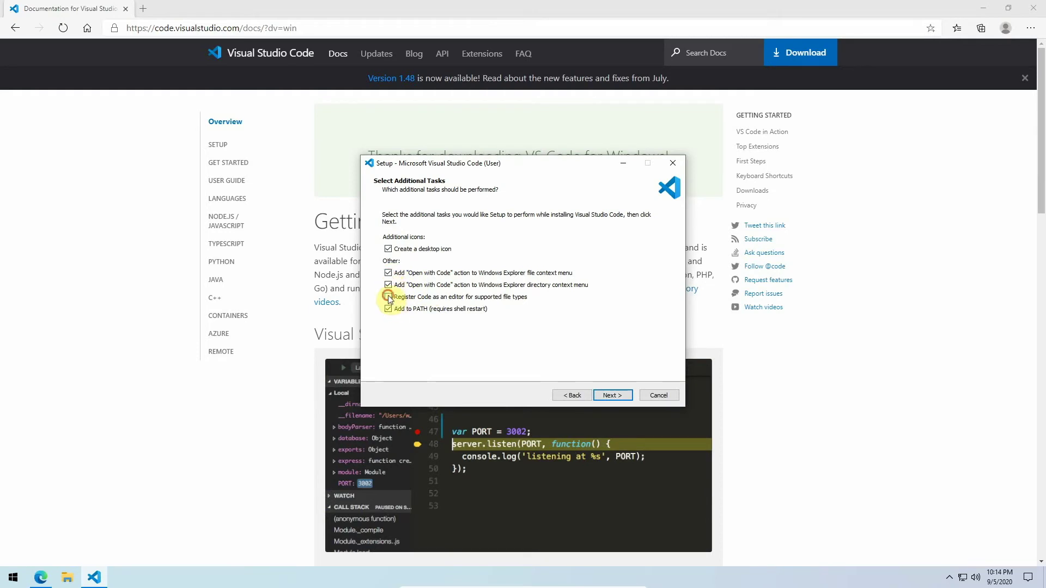
click(608, 397)
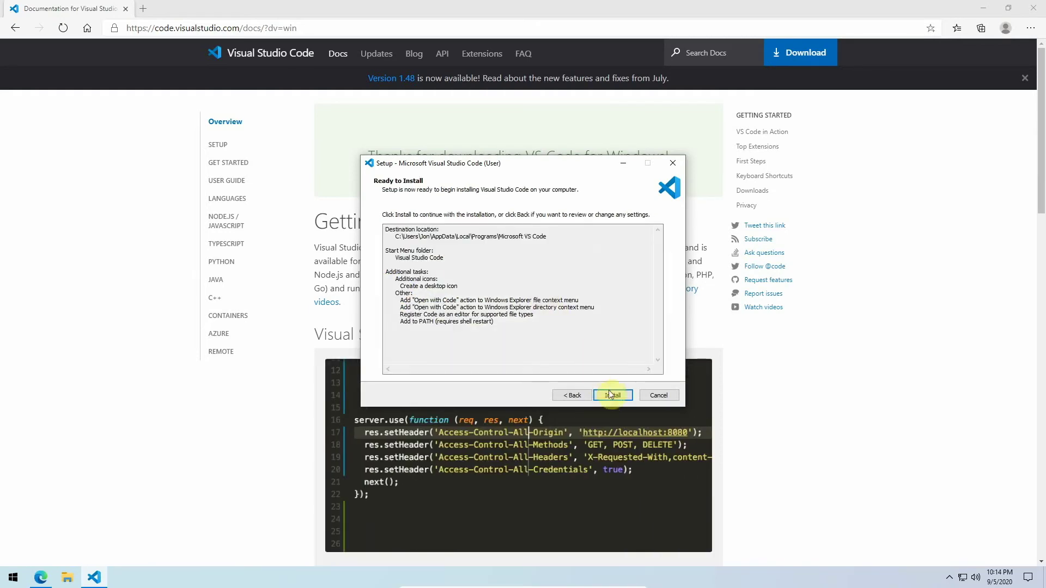
Install Visual Studio Code and finish setup with 'Launch Visual Studio Code' left checked
click(610, 396)
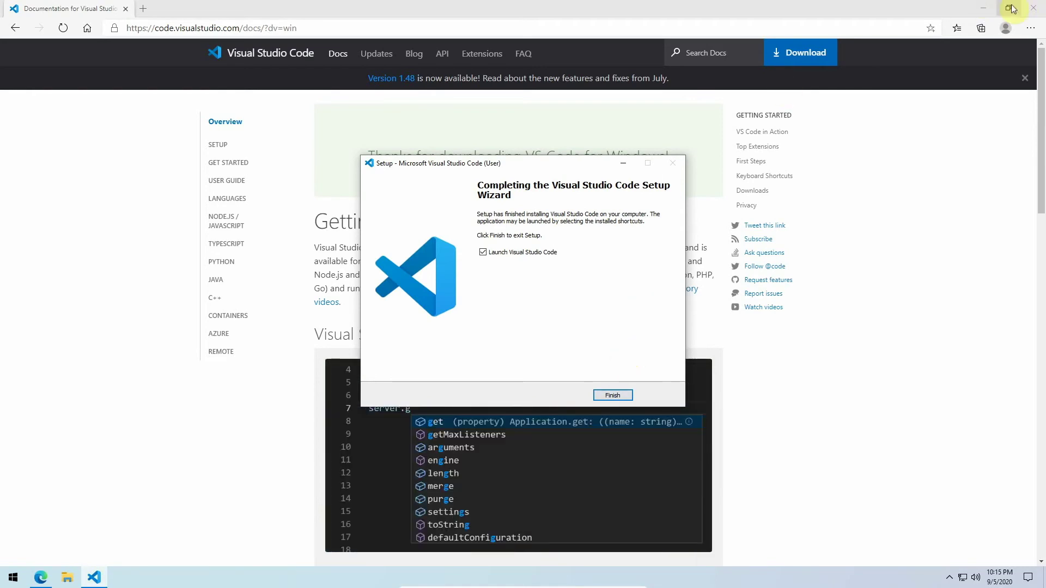
click(983, 10)
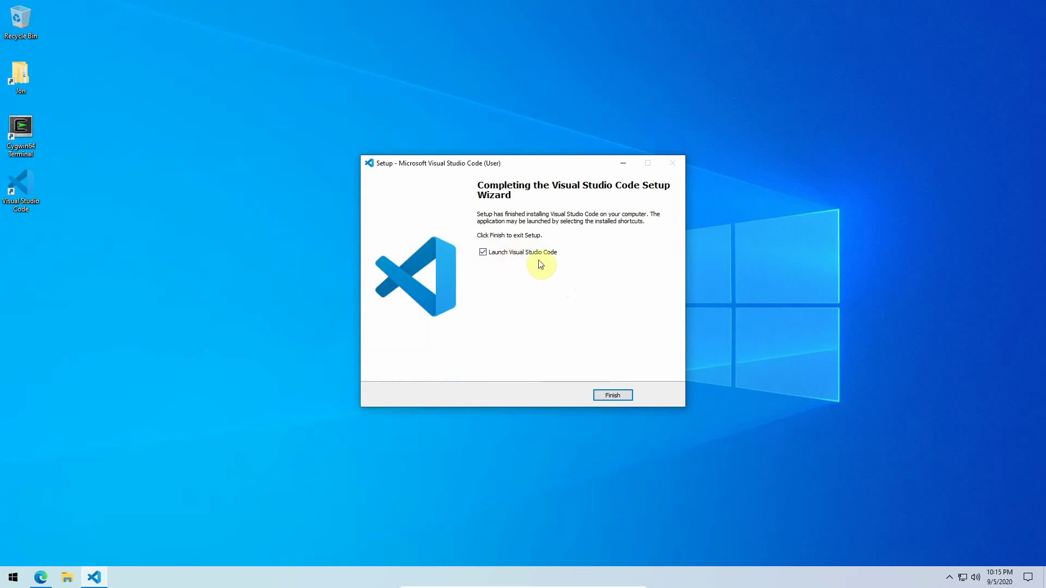
click(614, 398)
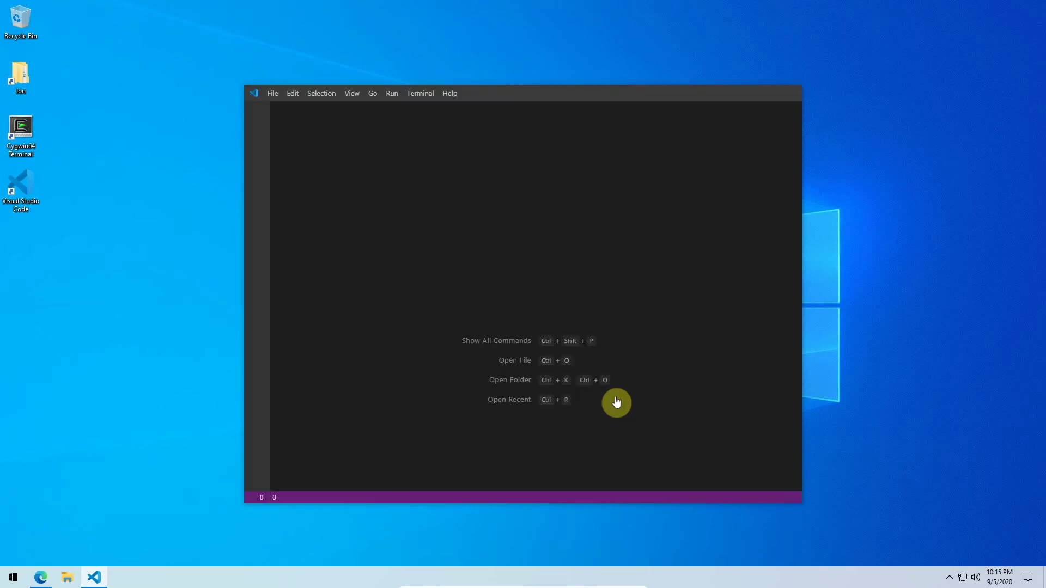
Maximize the VS Code window and open Settings from the Manage gear menu
click(766, 93)
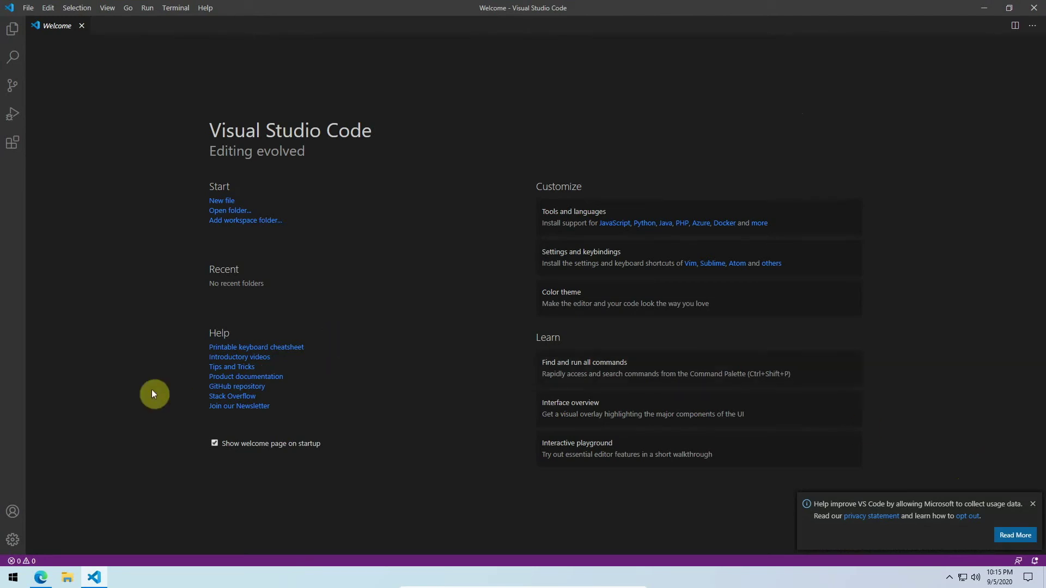
click(12, 541)
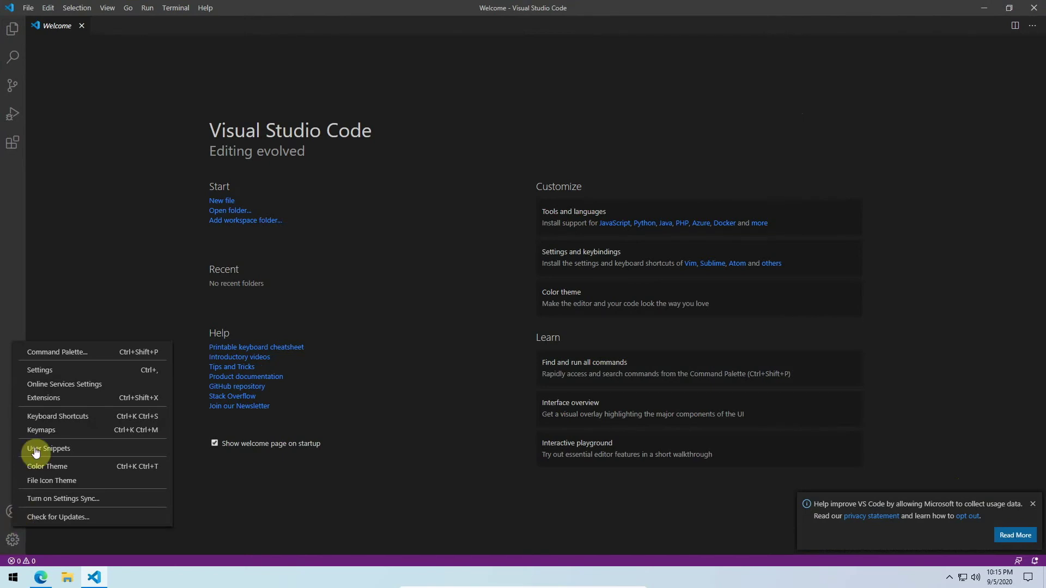
click(47, 370)
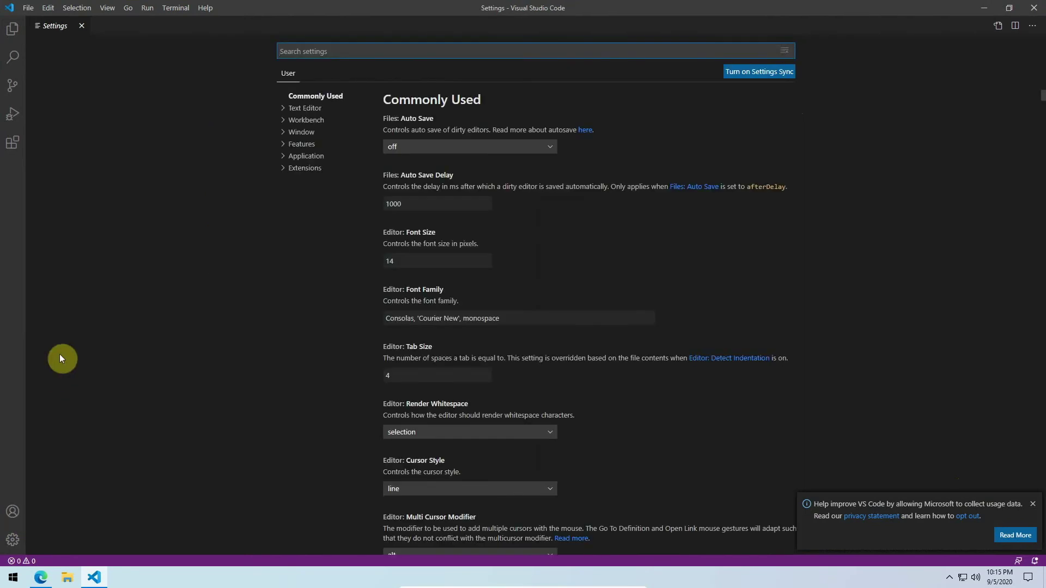
text(tele)
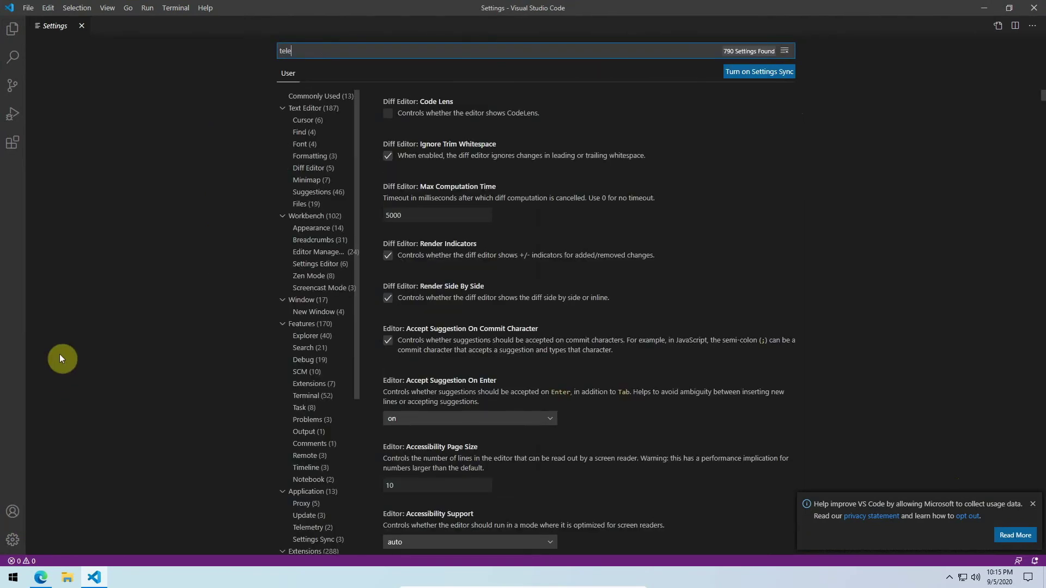
text(metry)
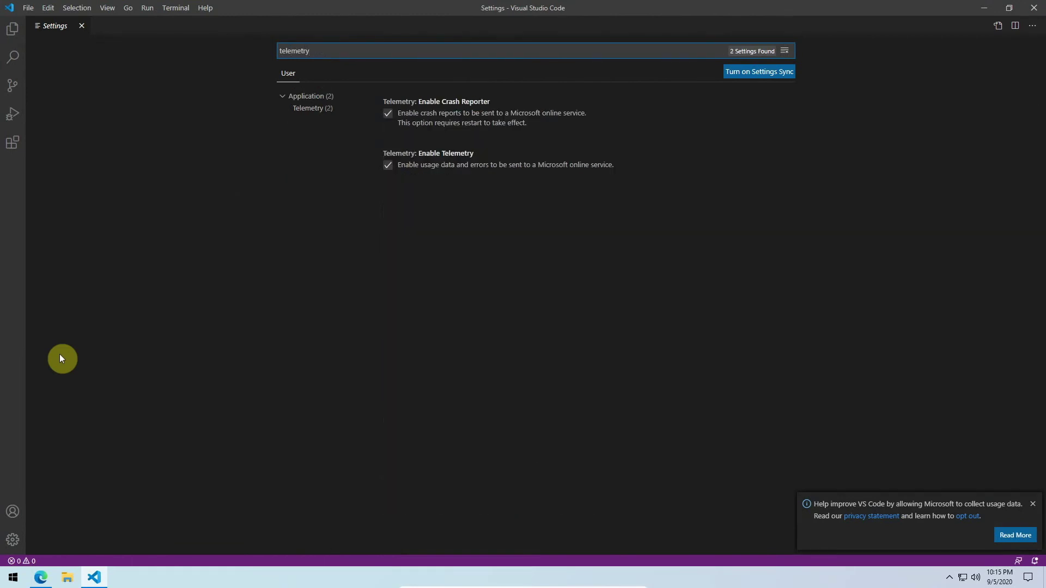
Uncheck Enable Telemetry and Enable Crash Reporter, restart VS Code, and close Settings
click(387, 165)
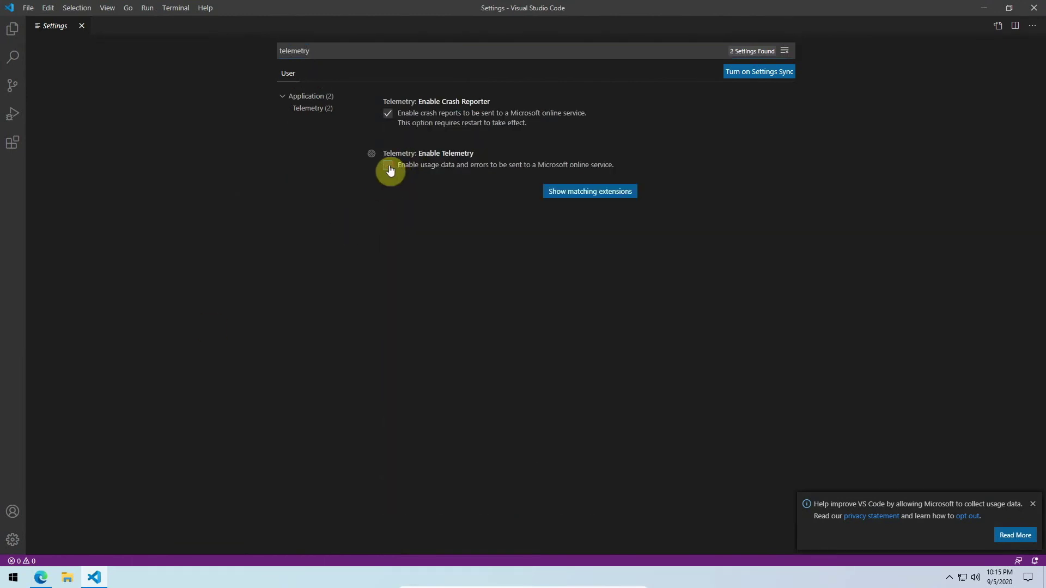
click(389, 115)
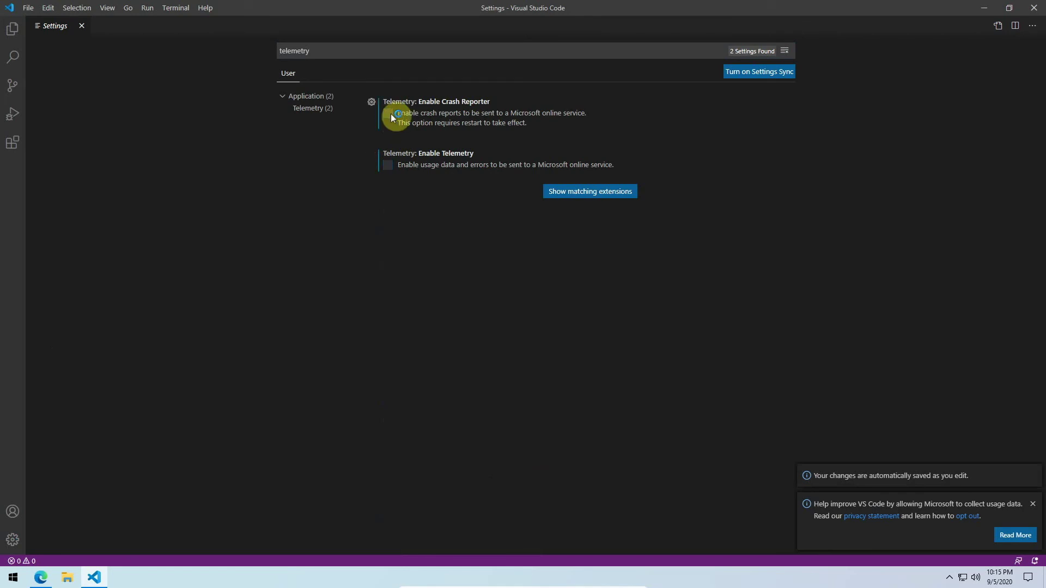
click(582, 297)
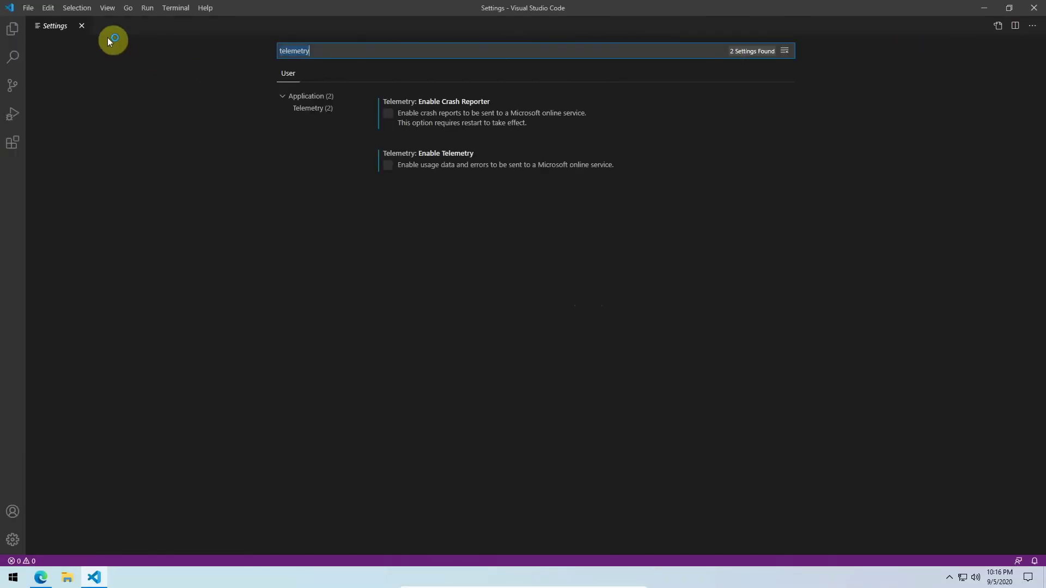
click(82, 27)
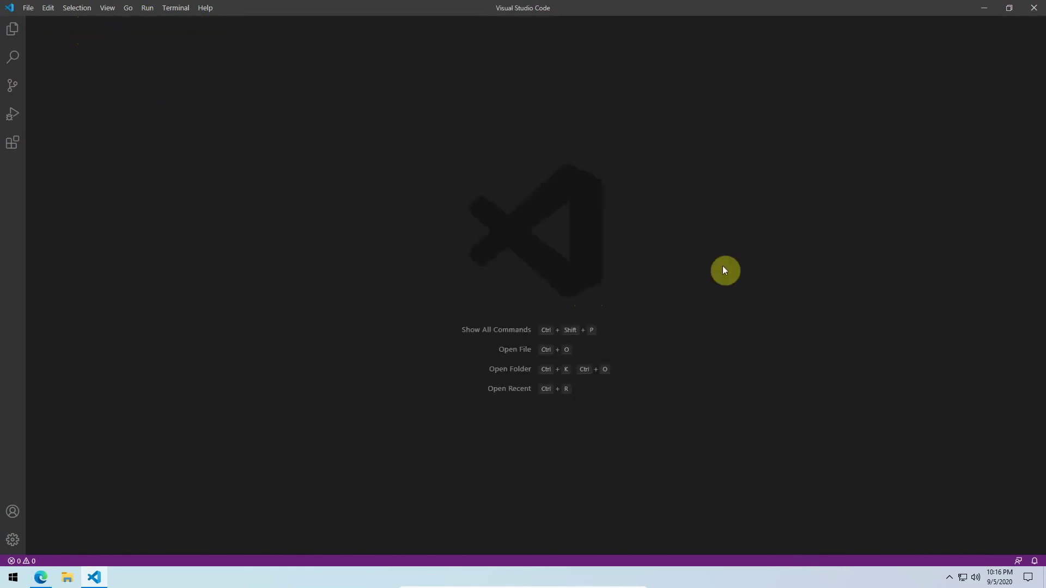